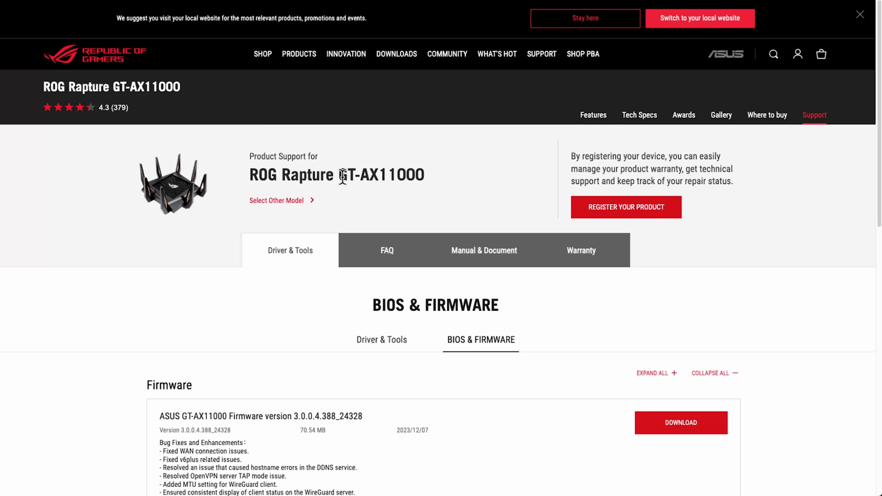
Read through the 3.0.0.4.388_24328 release notes, then collapse its long description
scroll(486, 408, down, 2)
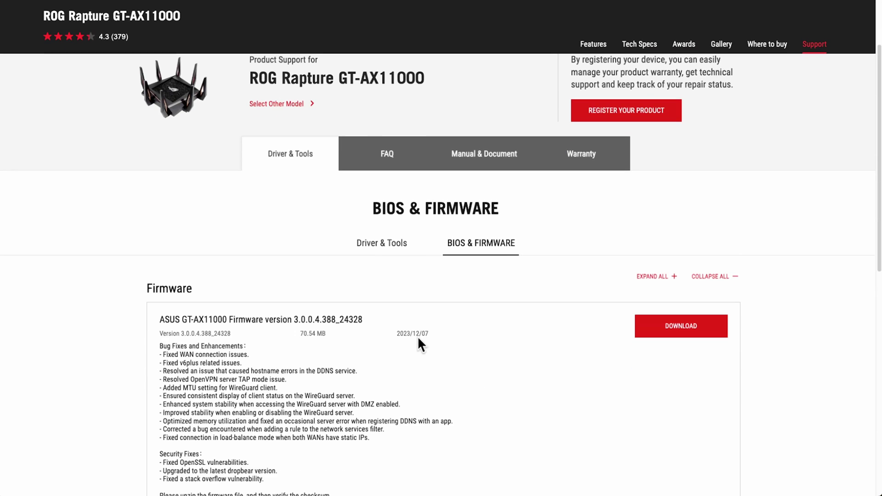
scroll(229, 388, down, 1)
scroll(229, 388, down, 1)
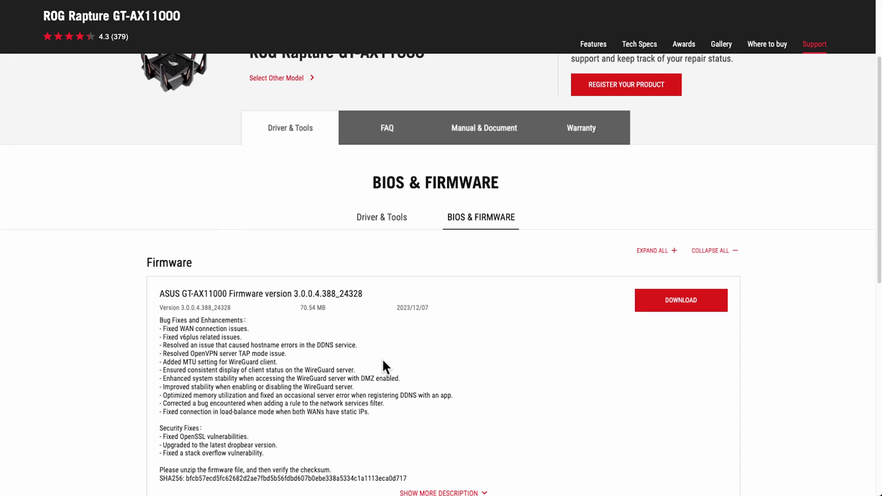
scroll(388, 366, down, 1)
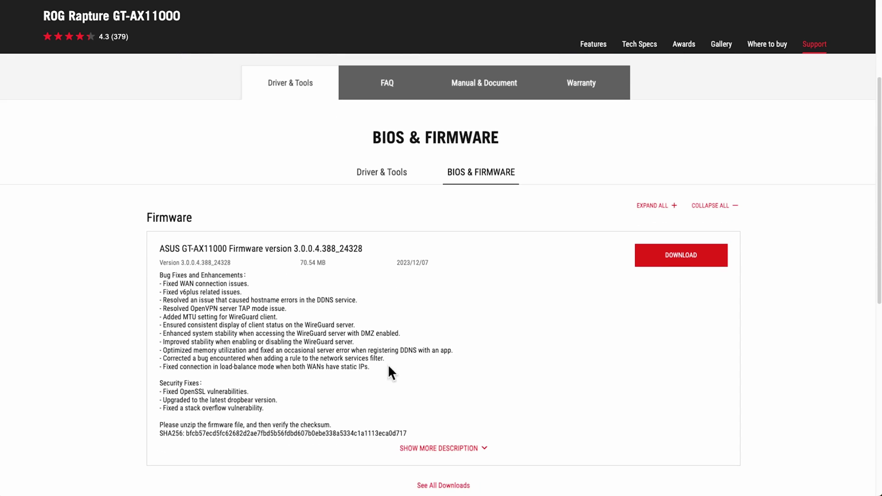
click(453, 445)
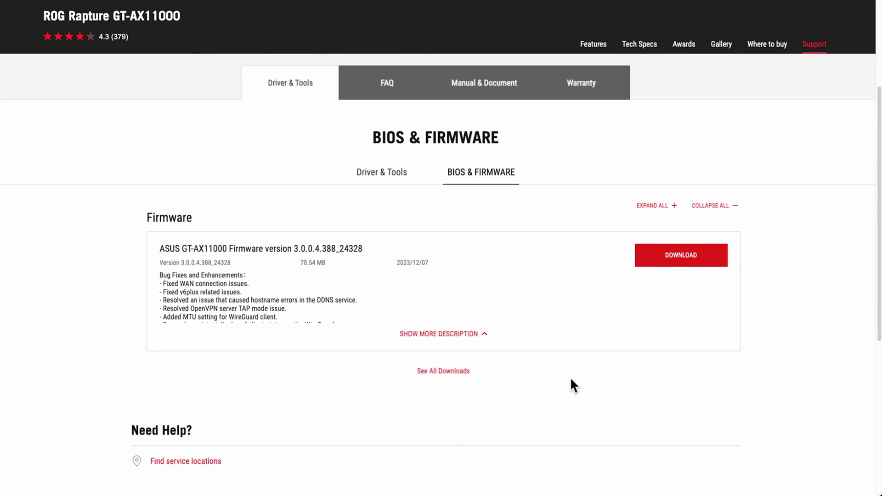
List all GT-AX11000 firmware versions and browse back to the 2020 3.0.0.4.384 builds
click(439, 372)
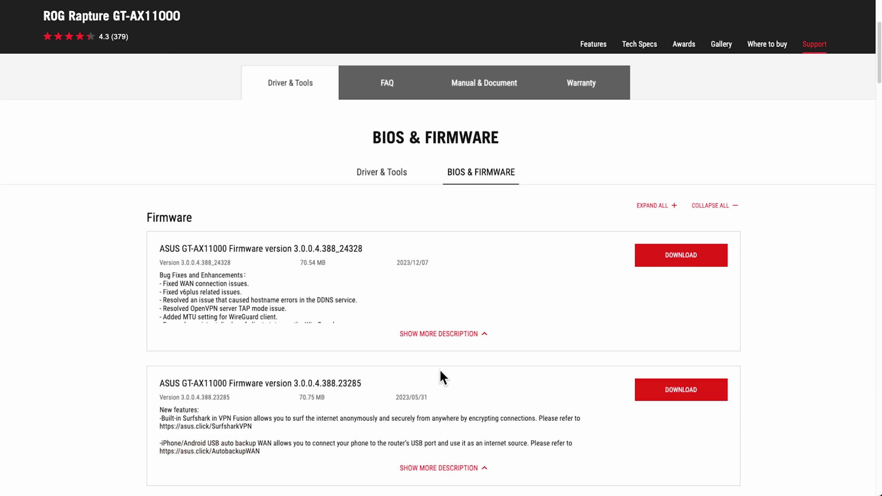
scroll(440, 373, down, 12)
scroll(440, 371, down, 15)
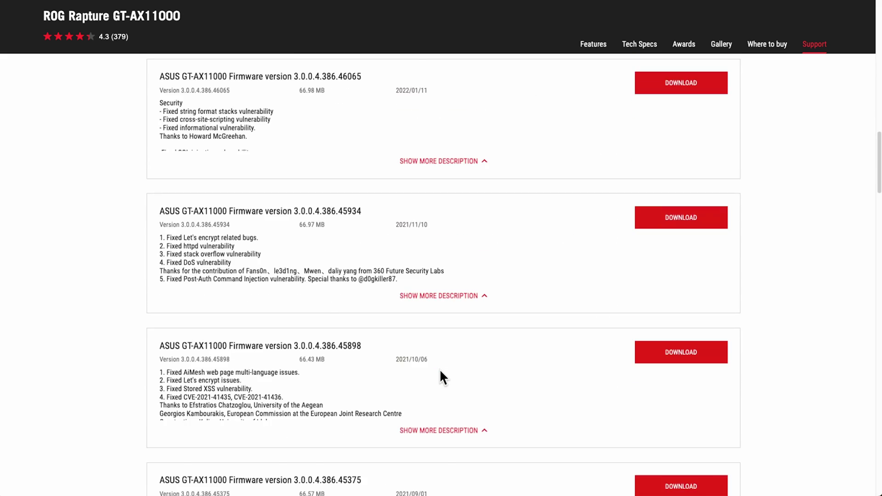
scroll(441, 372, down, 10)
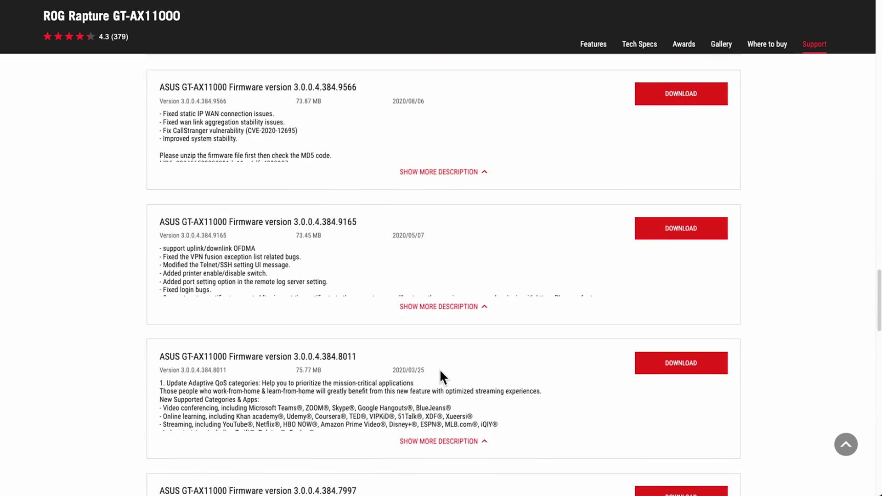
scroll(440, 377, down, 4)
scroll(440, 372, up, 20)
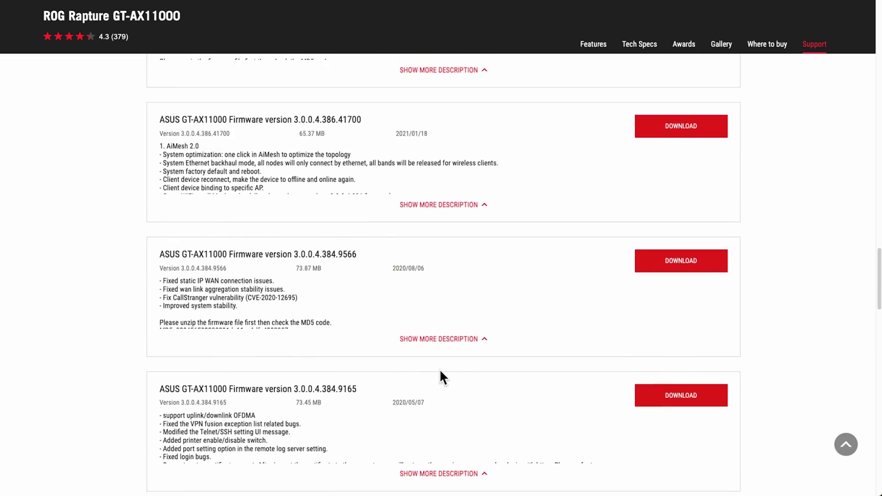
scroll(440, 372, up, 20)
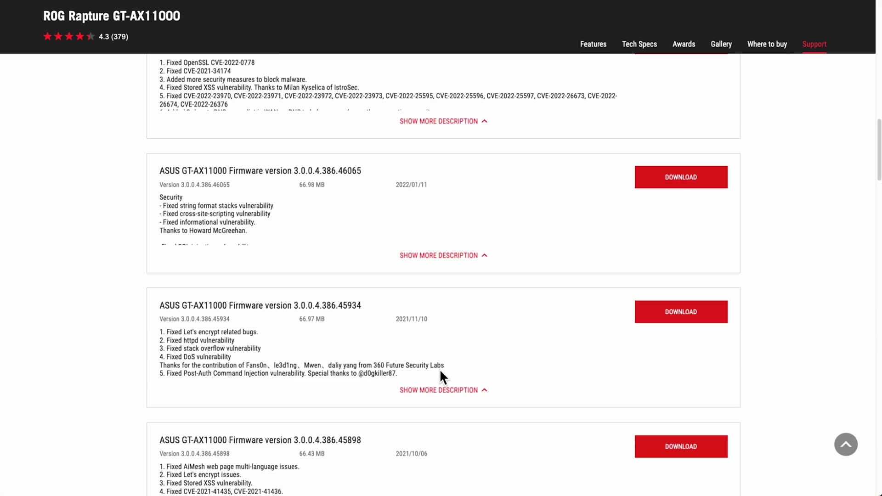
scroll(441, 377, up, 5)
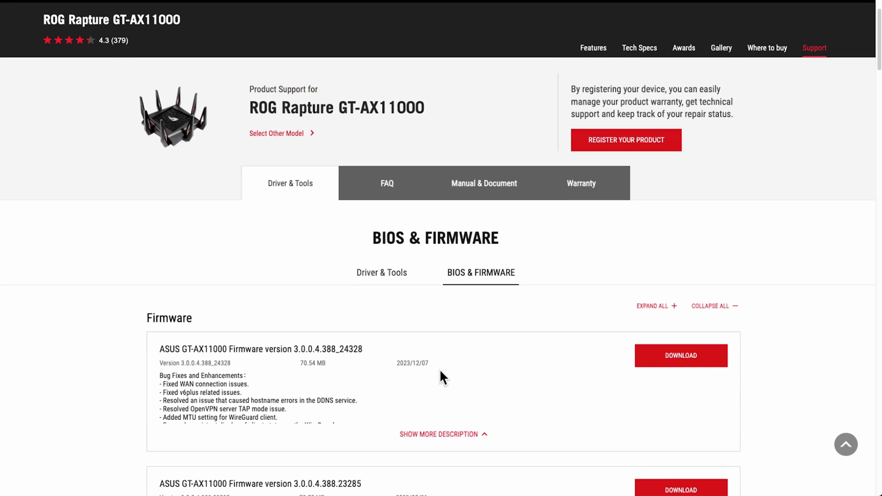
Scroll further down the GT-AX11000 firmware history list
scroll(441, 377, down, 3)
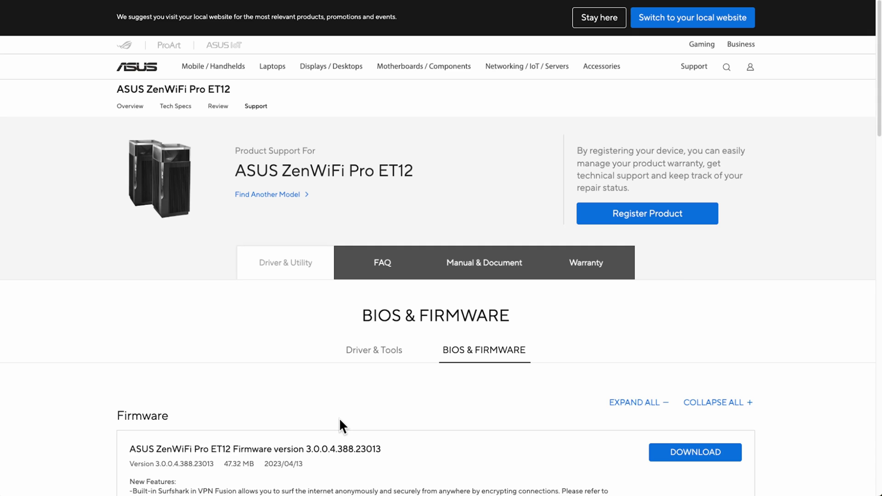
scroll(342, 417, down, 5)
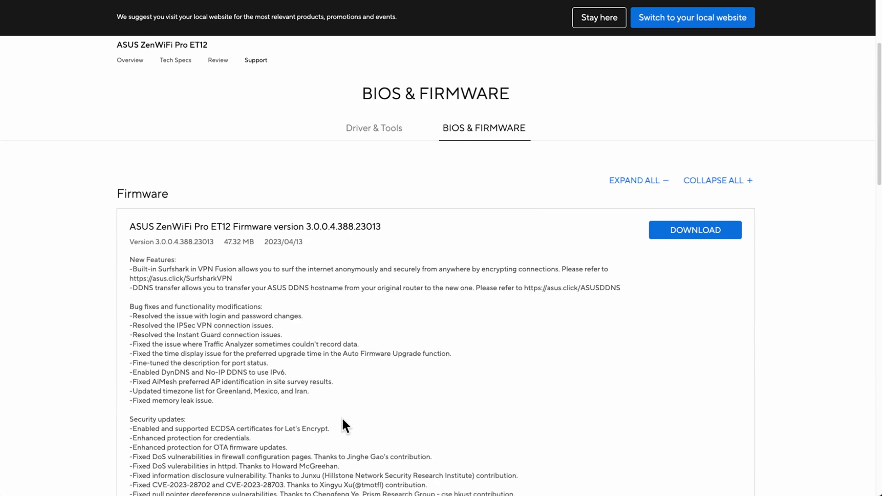
scroll(342, 419, down, 1)
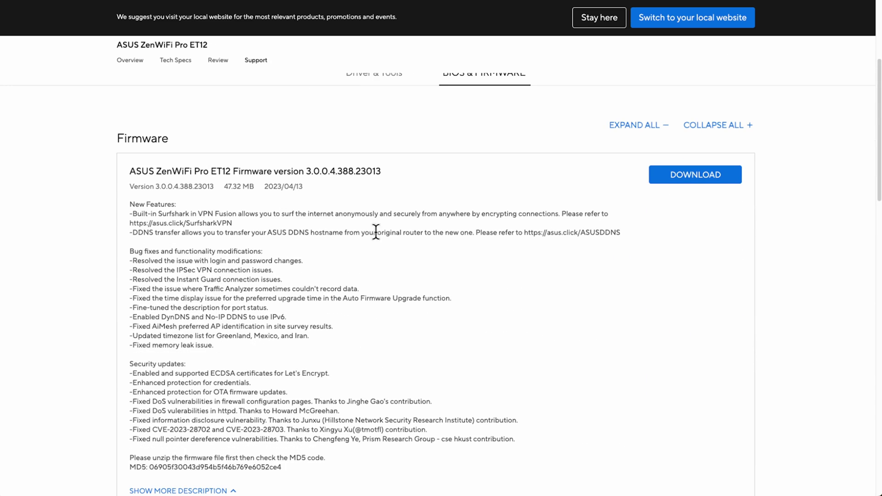
scroll(375, 233, up, 2)
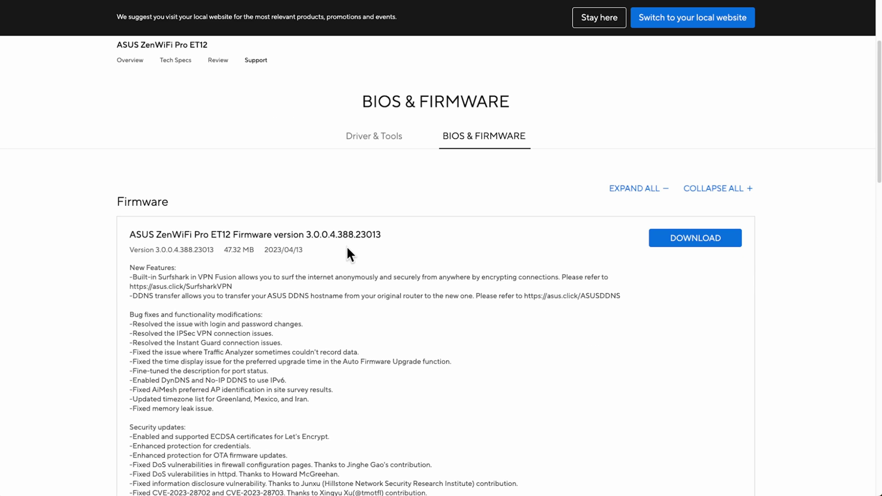
scroll(305, 188, up, 1)
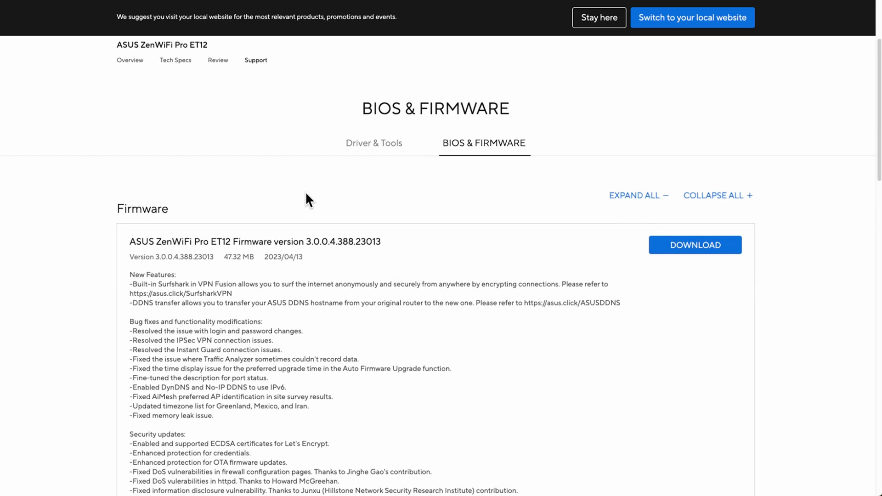
scroll(307, 212, down, 1)
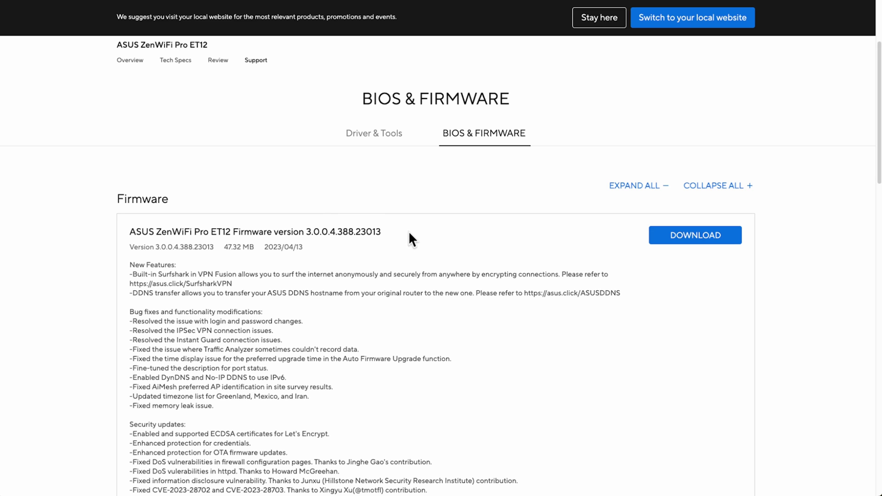
scroll(409, 239, down, 1)
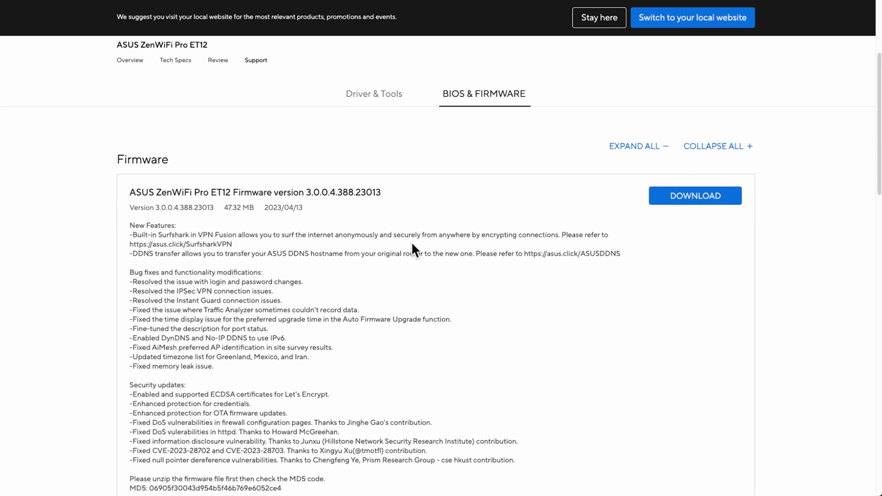
scroll(414, 251, down, 1)
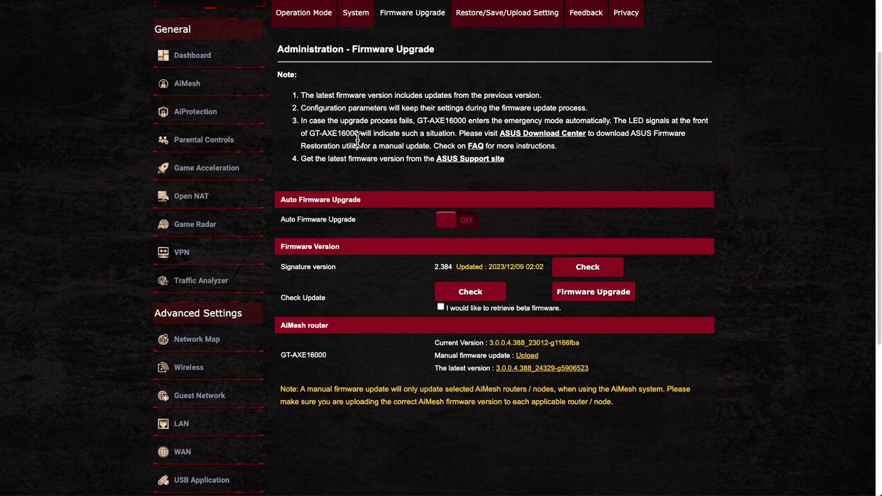
Review the GT-AXE16000 Firmware Upgrade page, then return to the Administration heading and tabs
scroll(113, 240, down, 3)
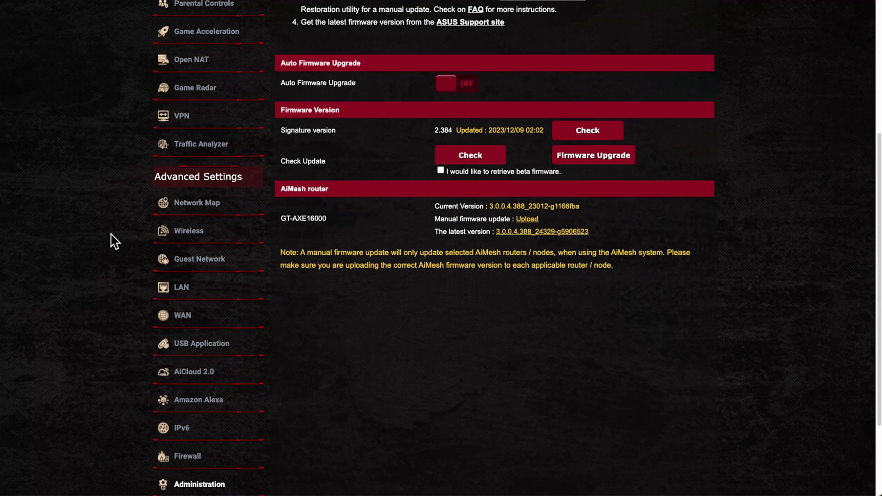
scroll(113, 240, down, 1)
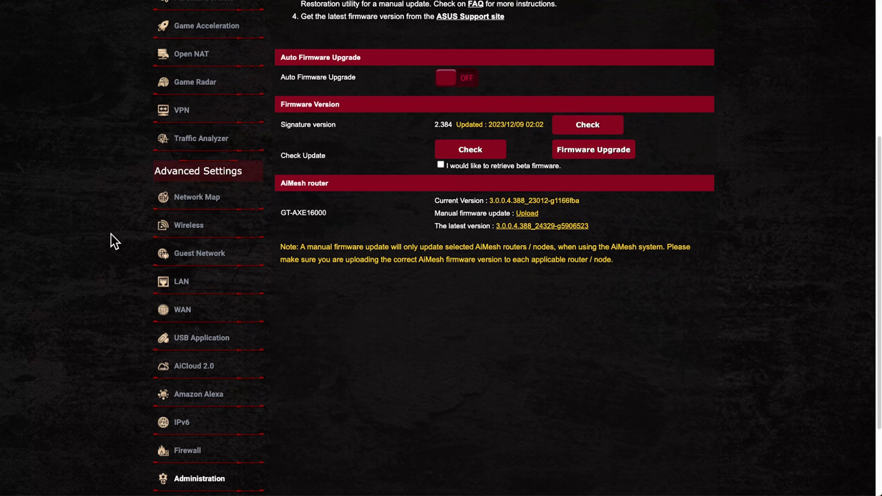
scroll(113, 240, down, 1)
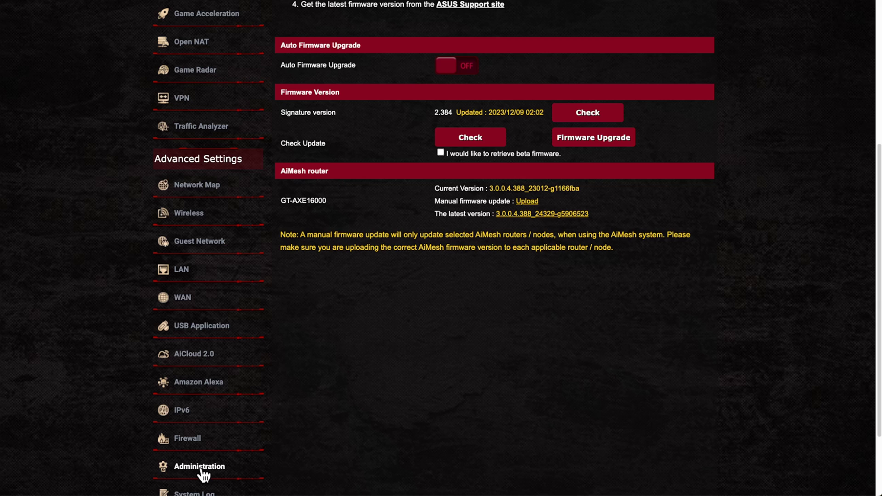
scroll(404, 292, up, 3)
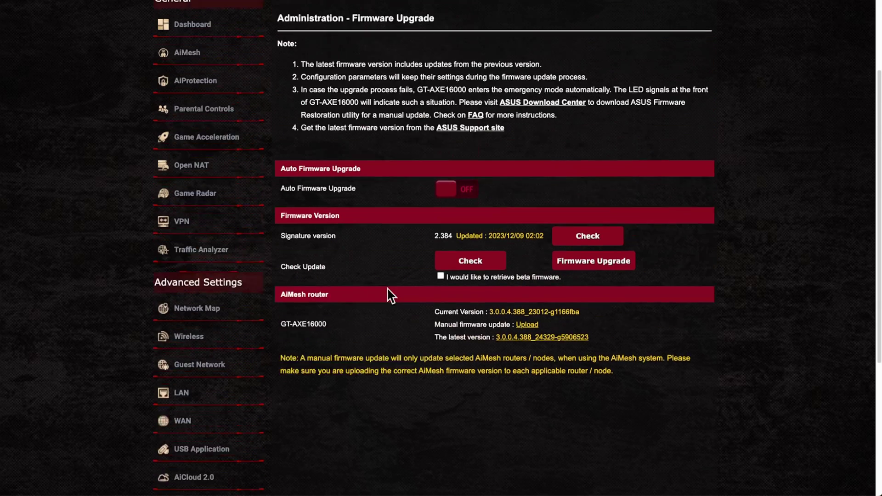
scroll(389, 294, up, 1)
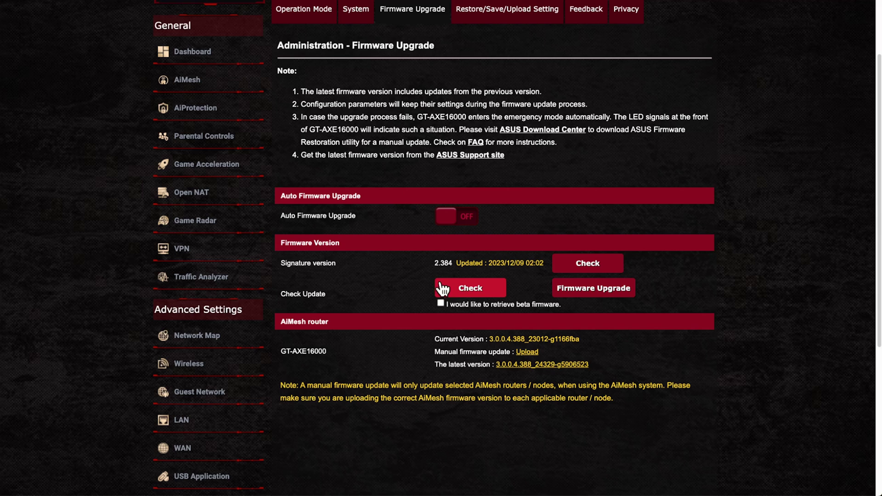
Check the ASUS server for updates and highlight current version 3.0.0.4.388_23012-g1166fba
click(478, 292)
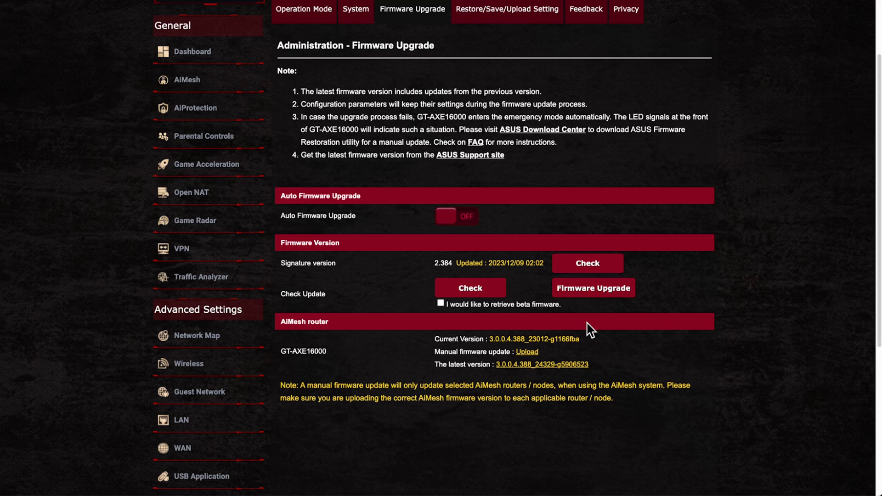
drag(490, 340, 585, 340)
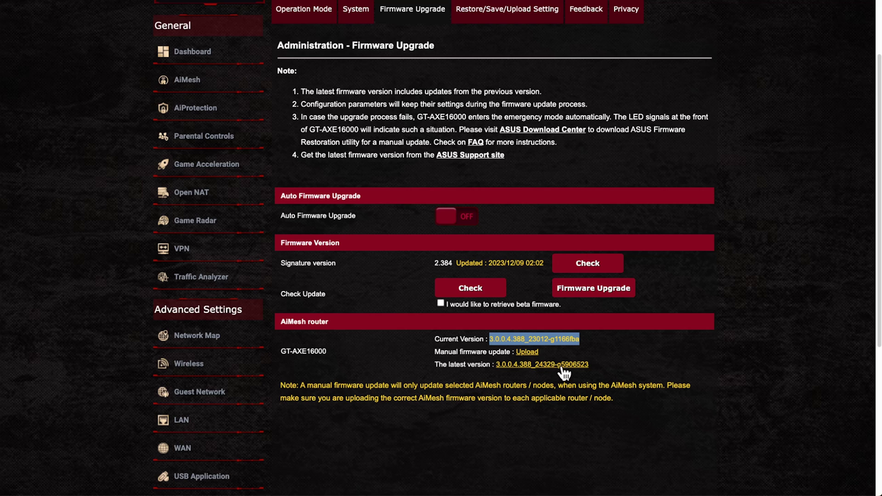
click(627, 368)
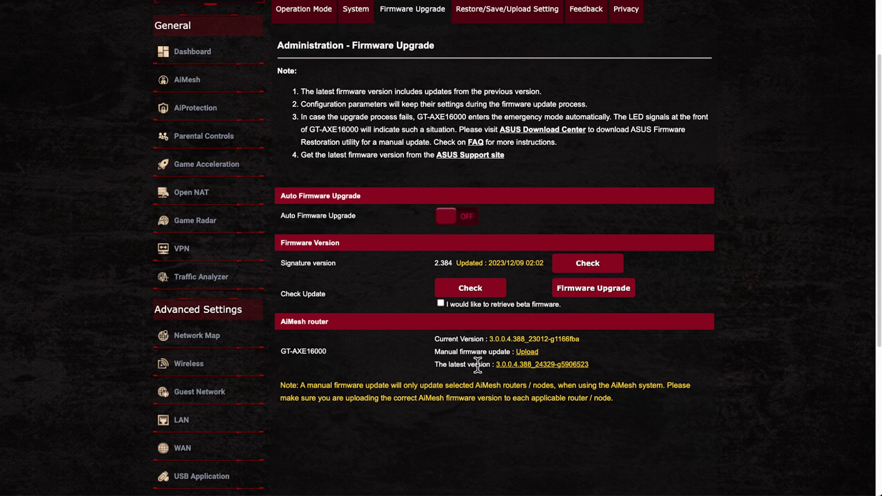
Open the release note for latest firmware 3.0.0.4.388_24329-g5906523
click(539, 367)
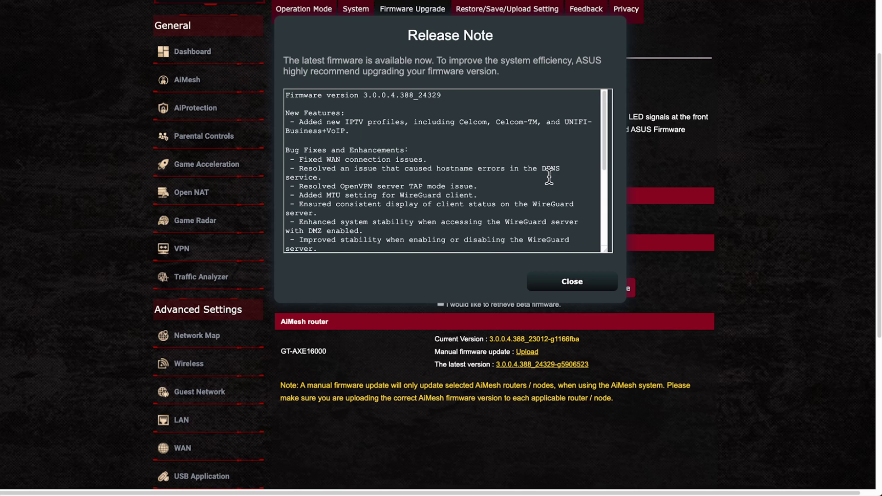
scroll(549, 177, down, 3)
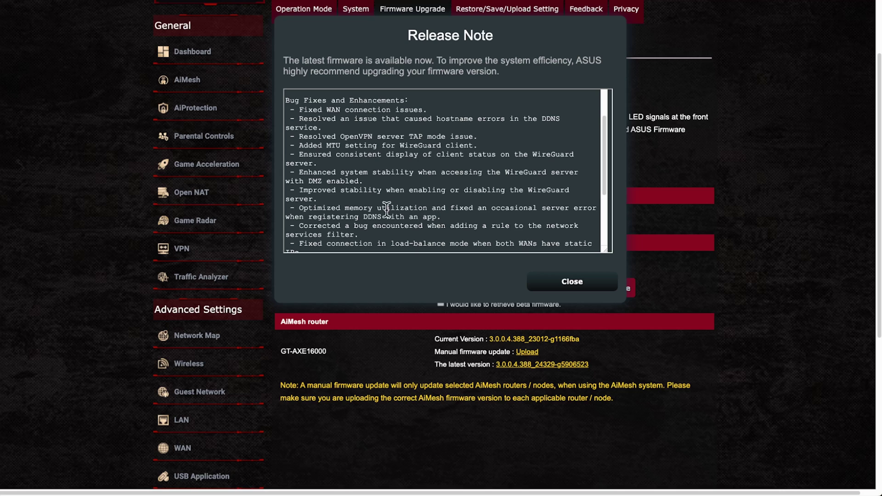
Scroll the release note past the WireGuard fixes to the USB path and VPN client fixes
scroll(389, 230, down, 2)
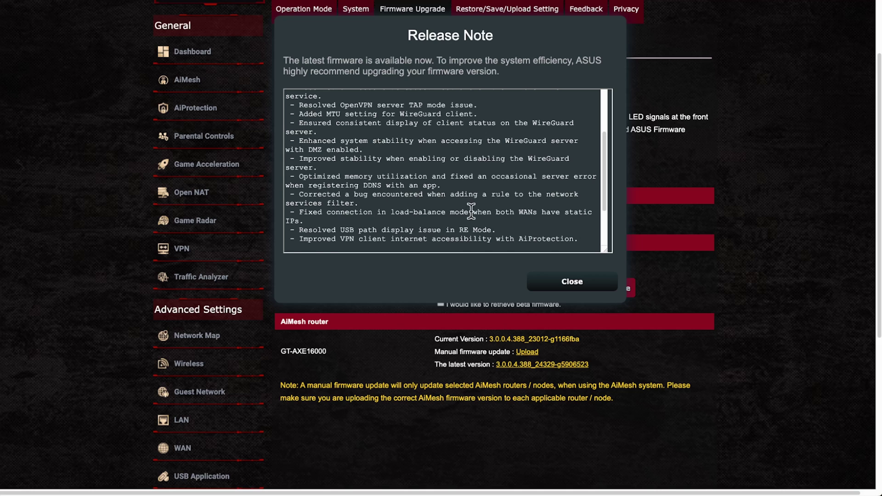
scroll(472, 212, down, 1)
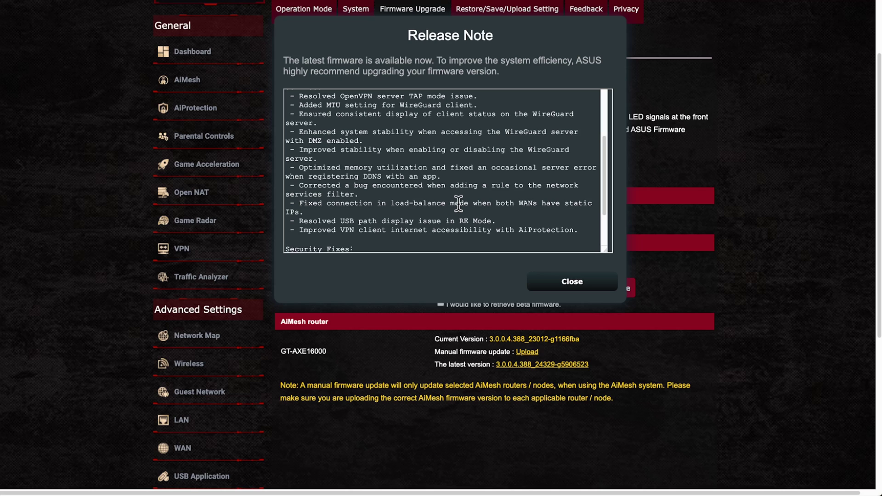
Scroll the release note further to the Security Fixes and the OpenSSL fix
scroll(459, 204, down, 1)
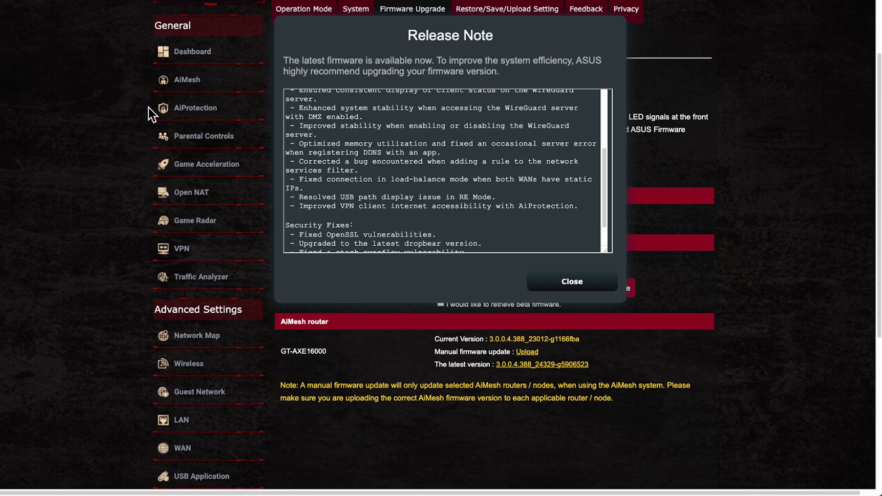
Scroll to the final release-note entry, the stack overflow vulnerability fix
scroll(461, 248, down, 2)
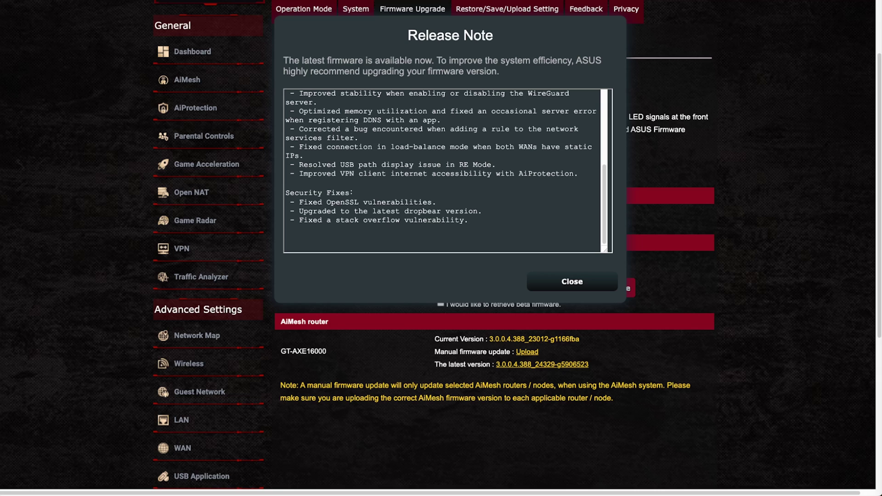
Scroll the release note back toward the top, then down again to the Security Fixes
scroll(408, 144, up, 4)
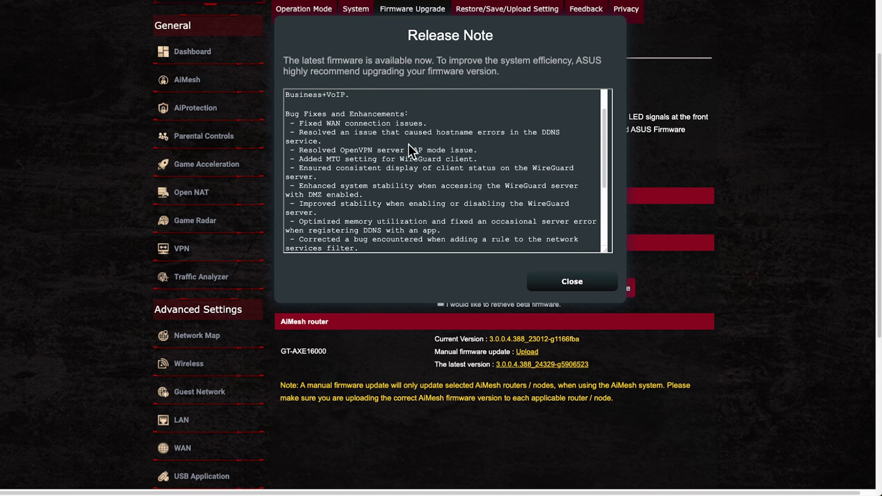
scroll(409, 146, up, 2)
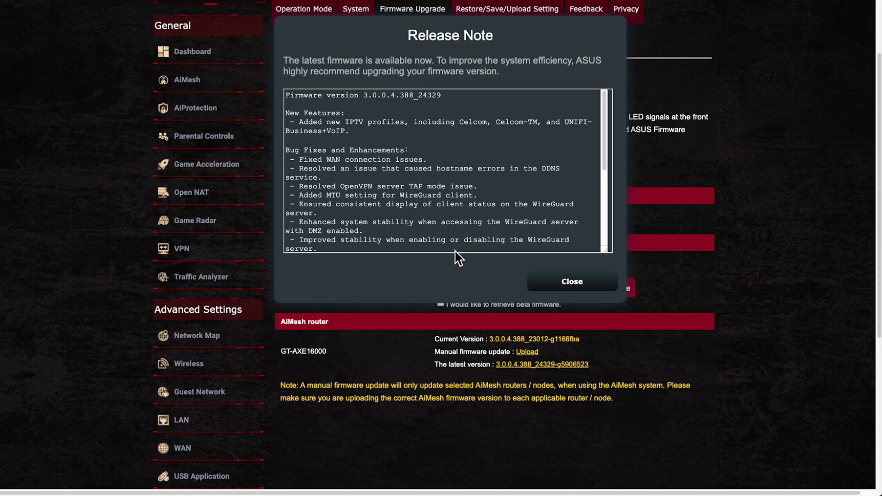
scroll(458, 223, down, 5)
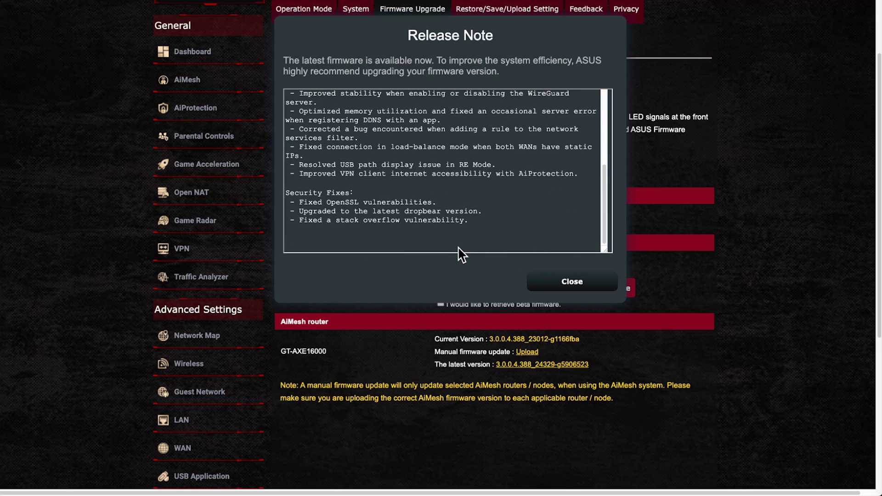
Close the Release Note dialog to return to the Firmware Upgrade page
click(570, 285)
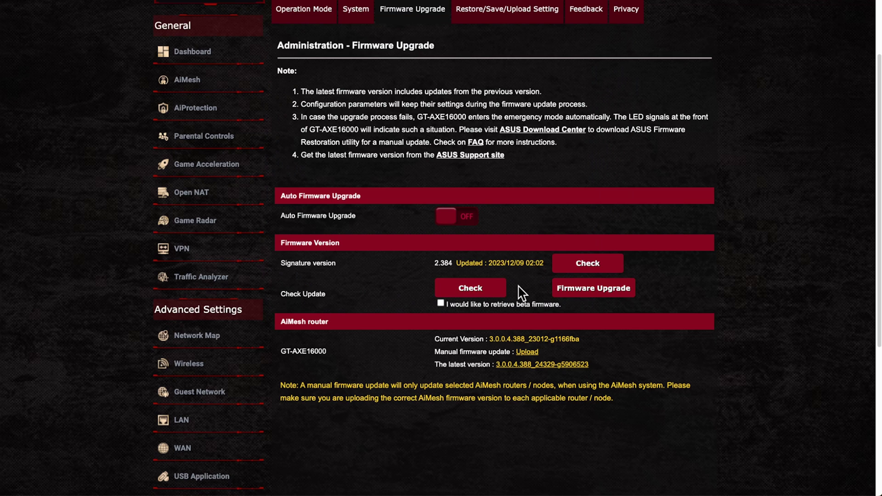
Start the upgrade to firmware 3.0.0.4.388_24329 and let it download
click(591, 297)
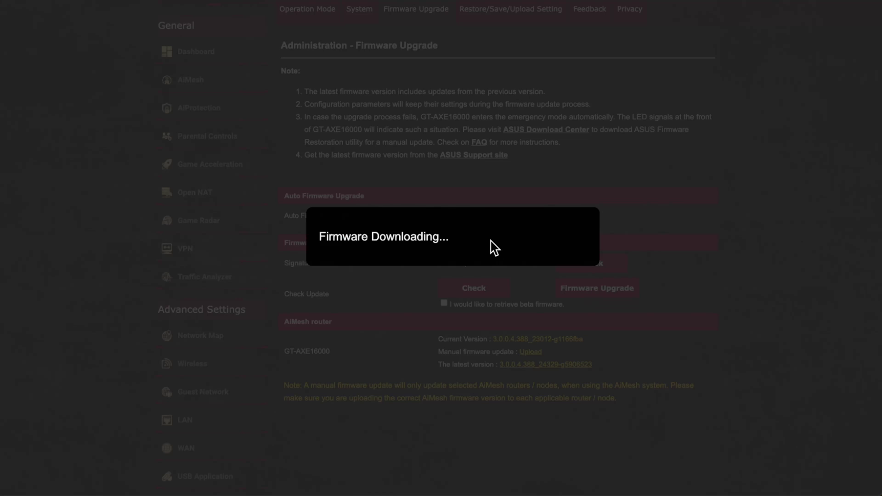